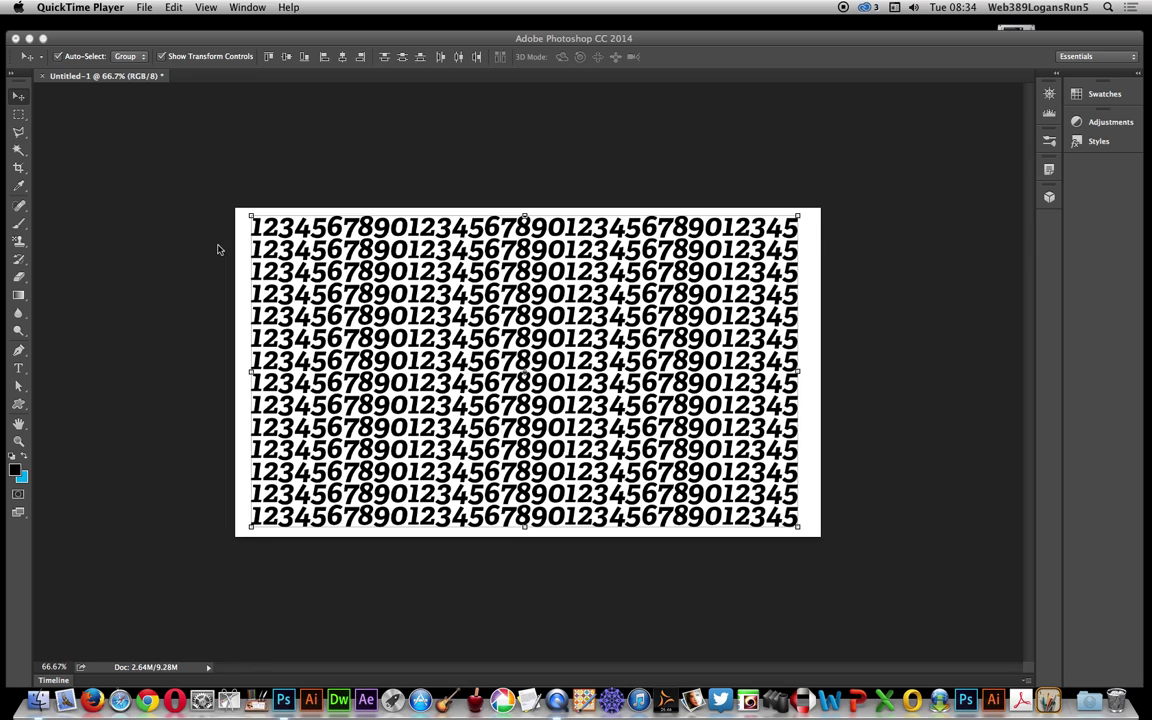
# Convert the selected rows of number text layers into one smart object via Layer > Smart Objects
pyautogui.click(181, 41)
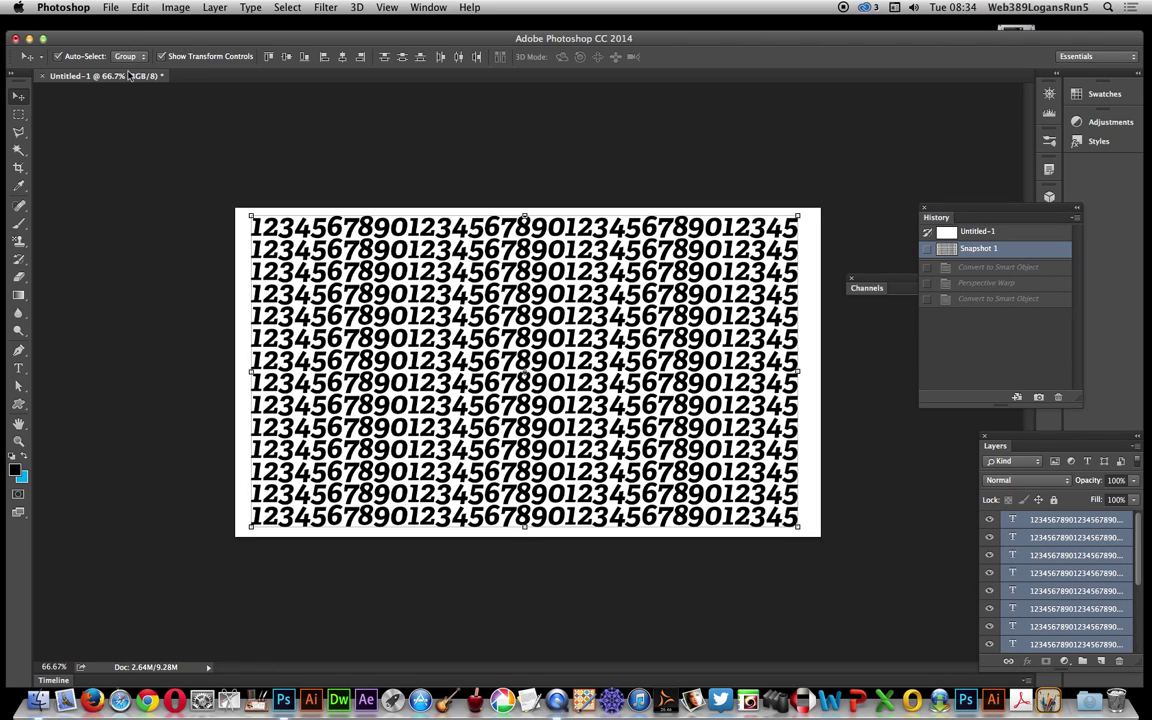
pyautogui.click(213, 7)
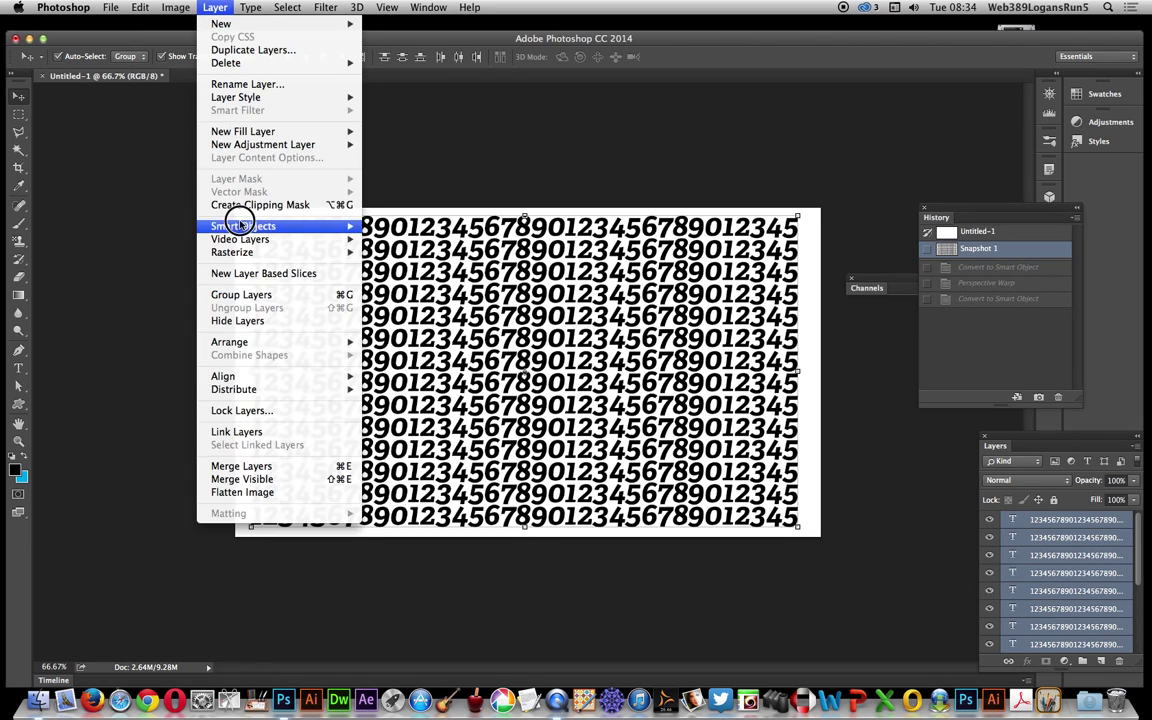
pyautogui.moveTo(258, 224)
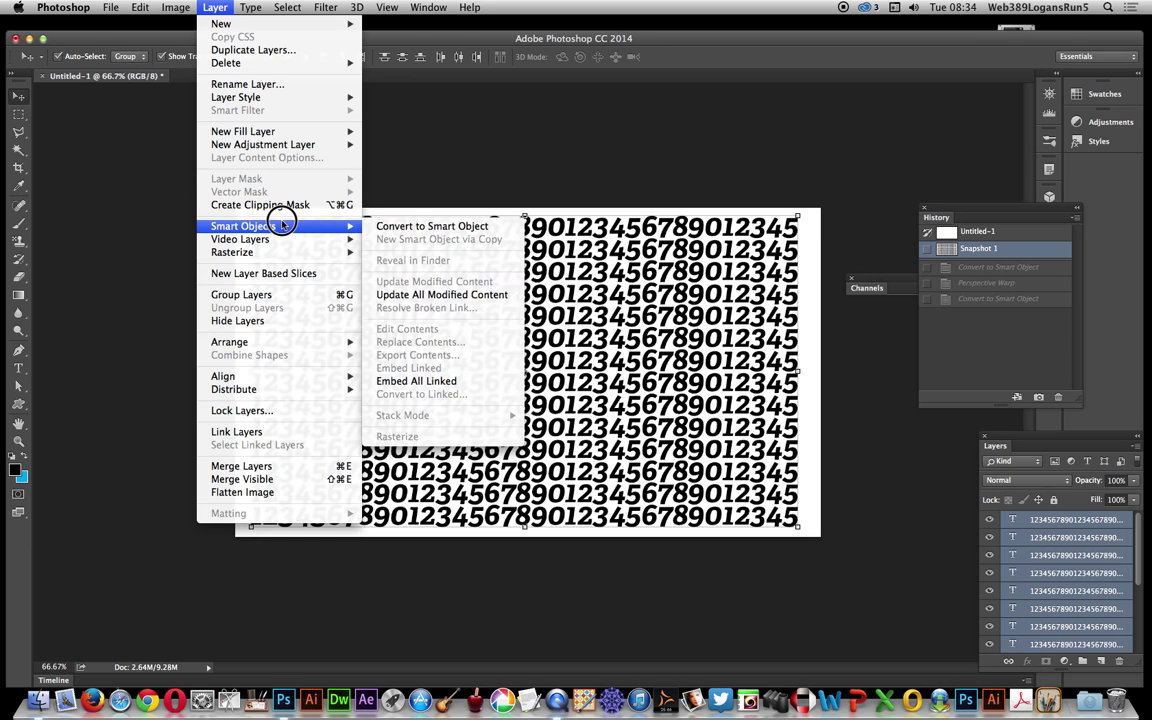
pyautogui.click(398, 226)
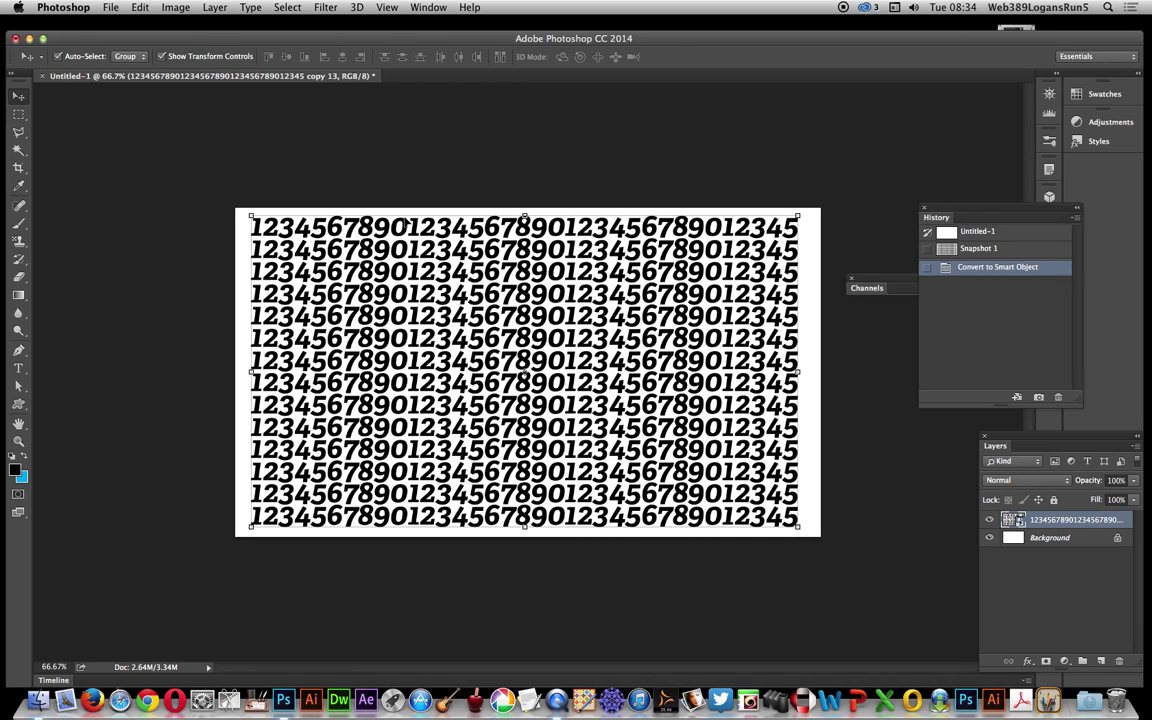
# Start Edit > Perspective Warp and draw the first plane over the text's left side, full height
pyautogui.click(139, 8)
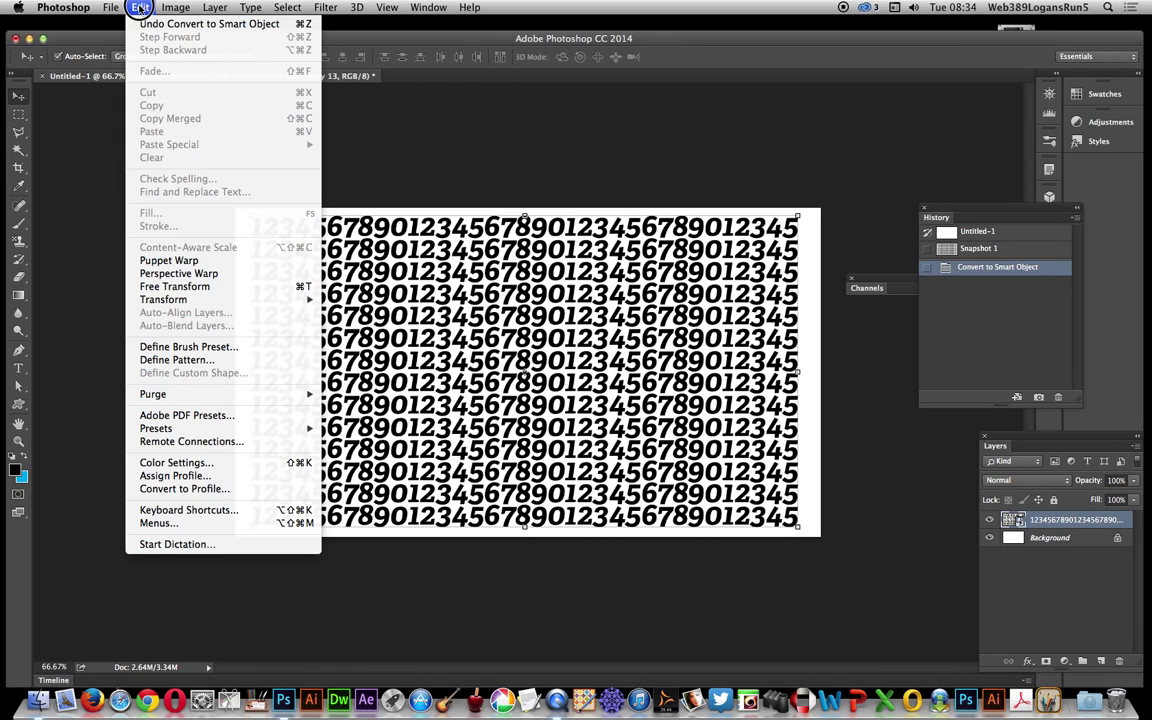
pyautogui.click(185, 272)
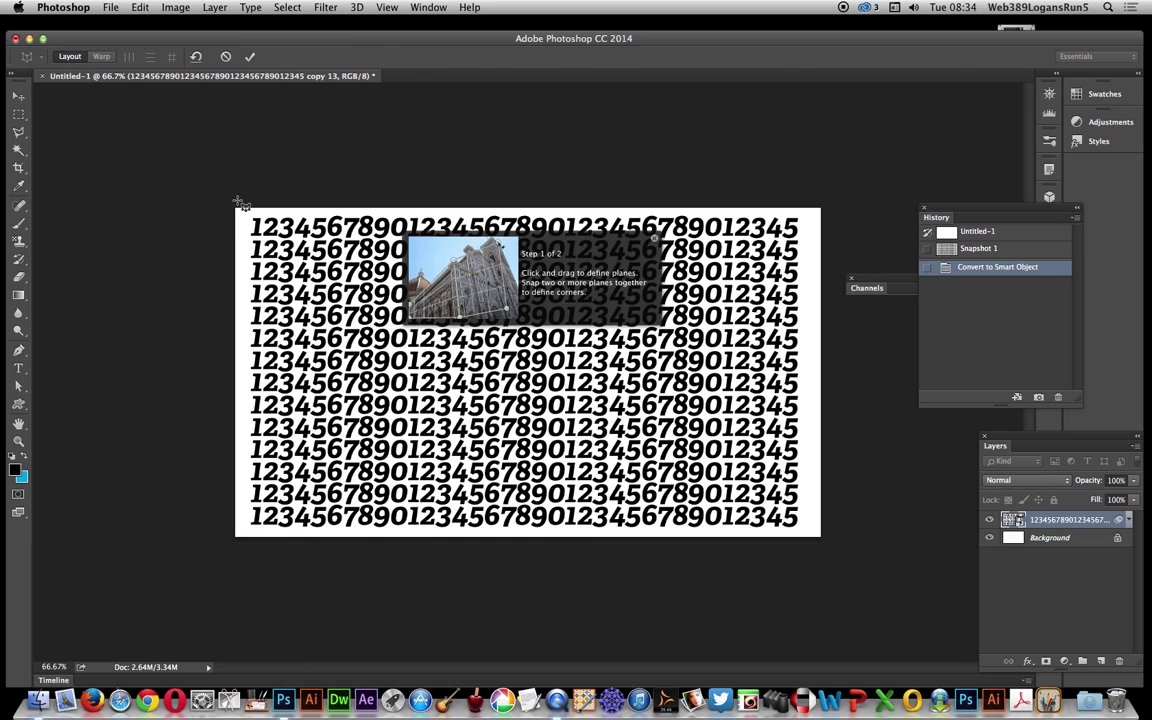
pyautogui.moveTo(230, 200)
pyautogui.mouseDown()
pyautogui.moveTo(347, 265)
pyautogui.moveTo(354, 550)
pyautogui.mouseUp()
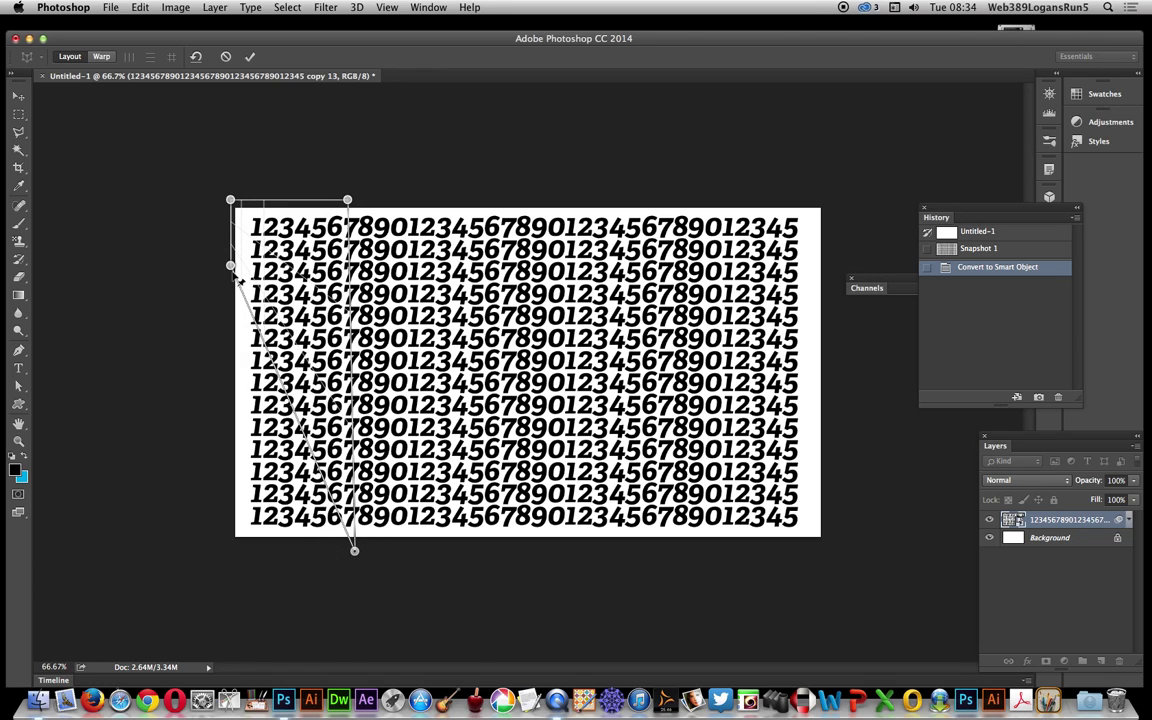
pyautogui.moveTo(231, 267); pyautogui.dragTo(230, 550)
# Add the second and third planes to the right, snapped to their neighbours and extended to the text bottom
pyautogui.click(370, 204)
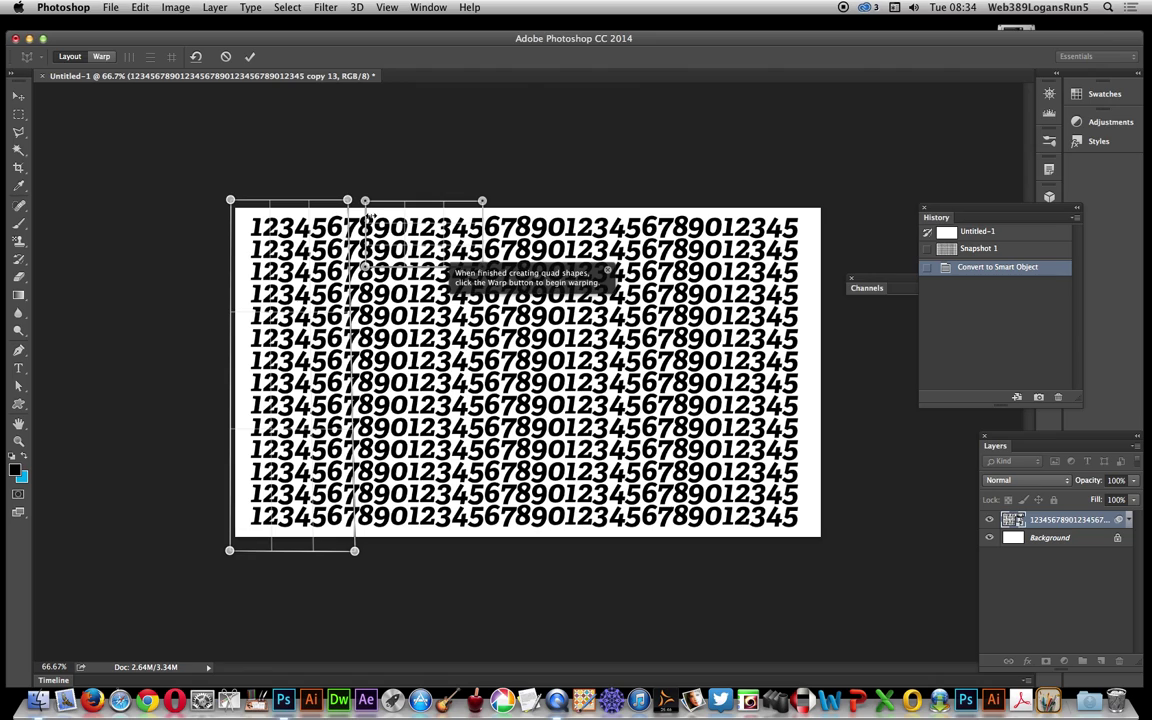
pyautogui.moveTo(368, 204); pyautogui.dragTo(347, 199)
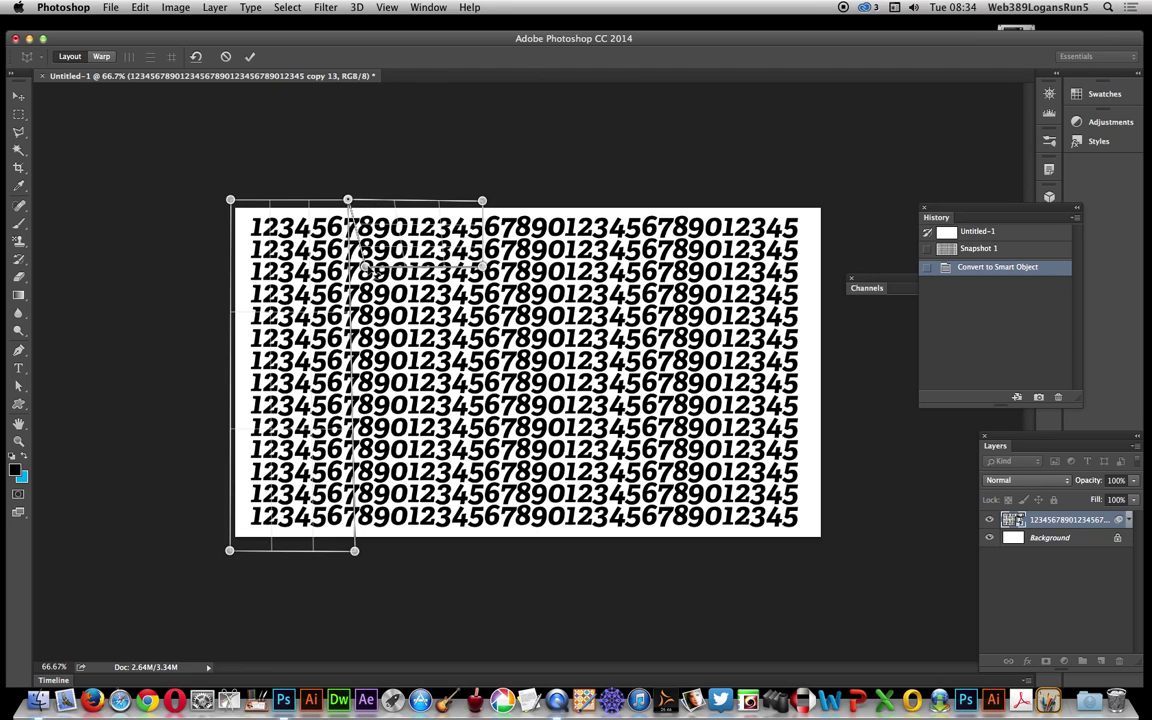
pyautogui.moveTo(367, 268); pyautogui.dragTo(355, 551)
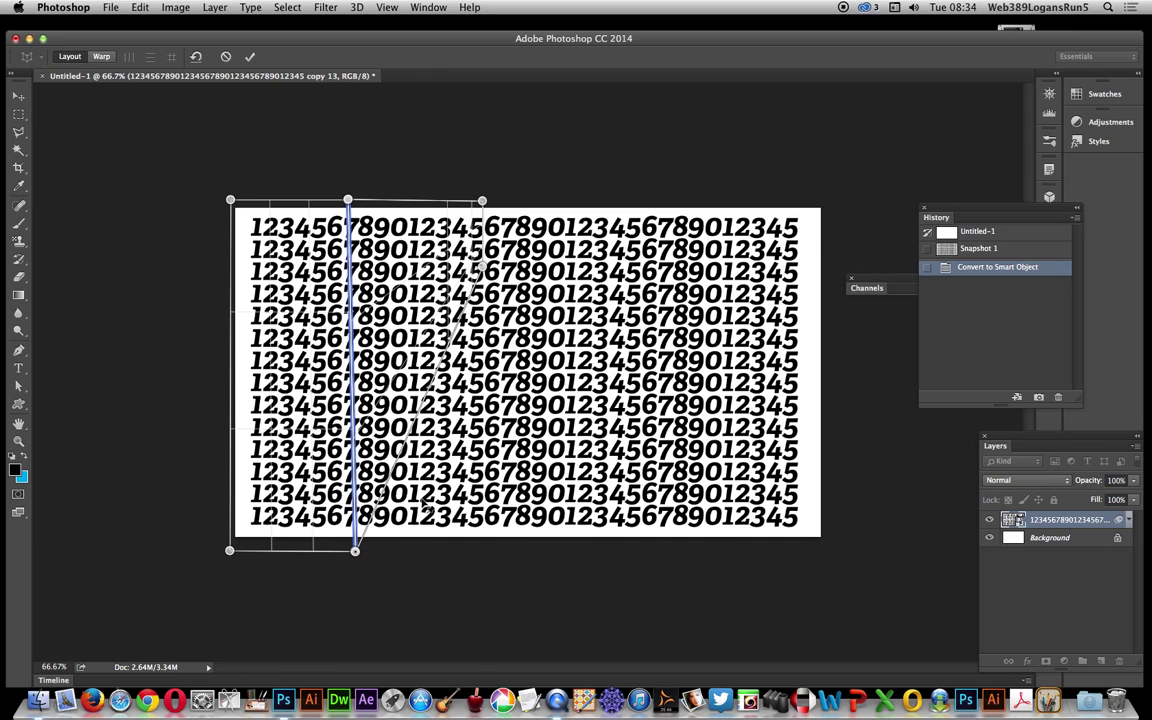
pyautogui.moveTo(481, 266); pyautogui.dragTo(477, 547)
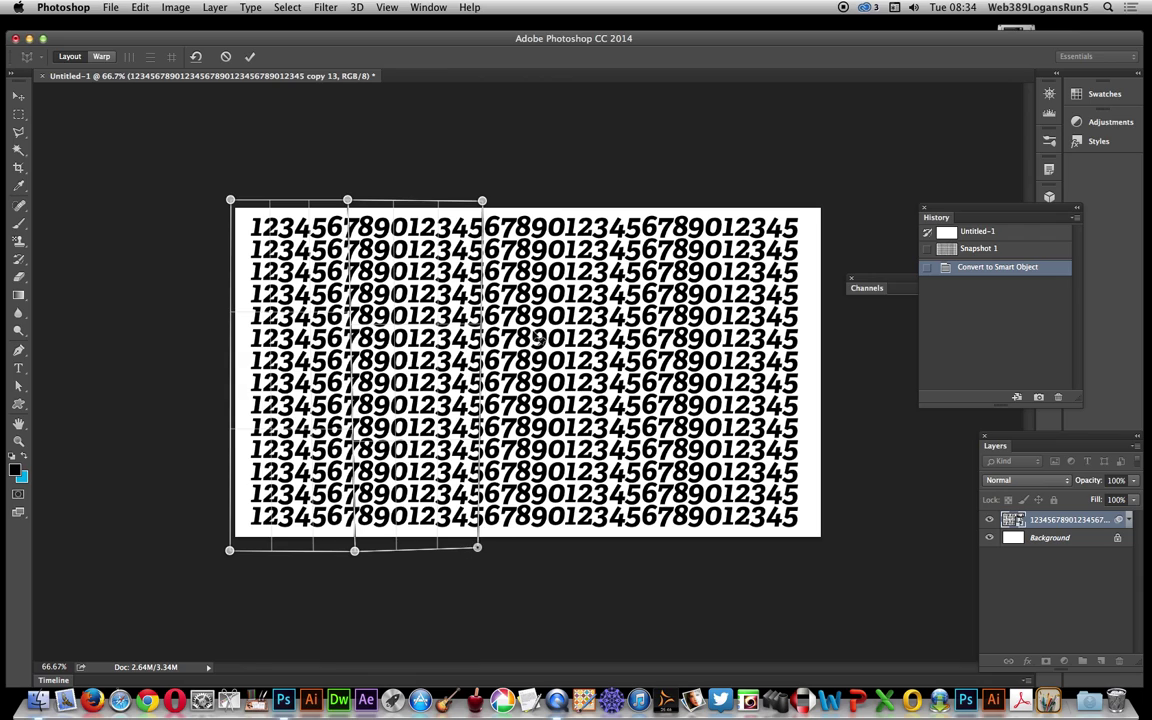
pyautogui.moveTo(498, 200); pyautogui.dragTo(615, 262)
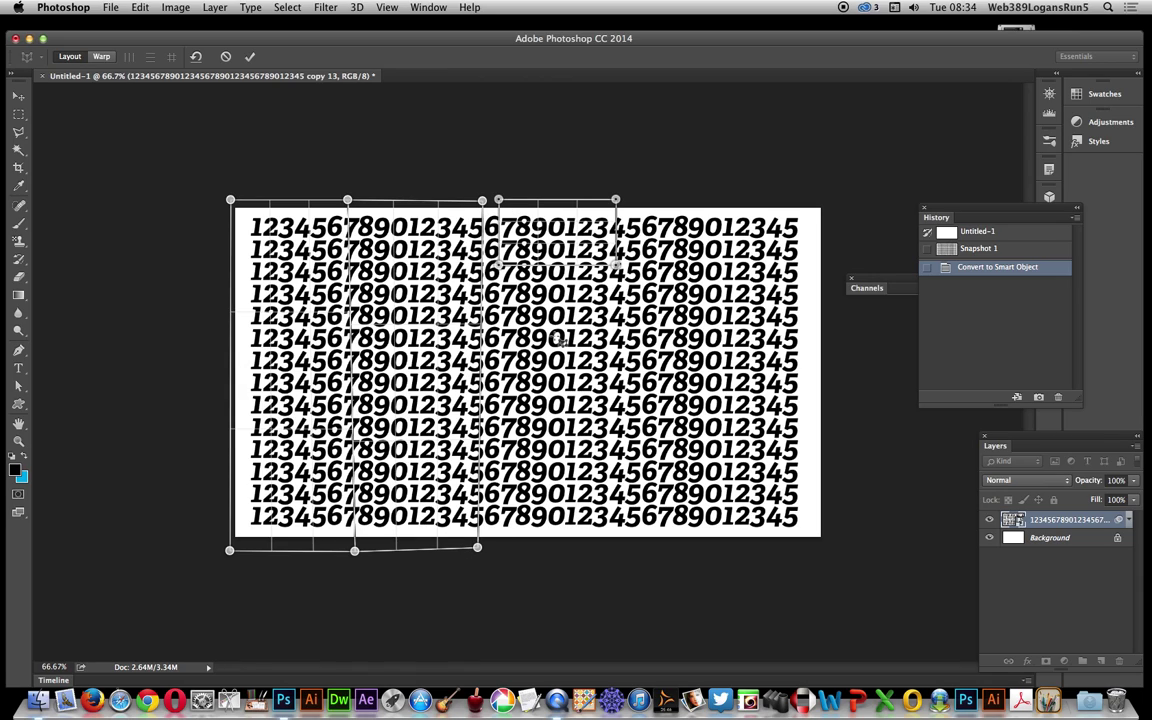
pyautogui.moveTo(498, 262); pyautogui.dragTo(478, 547)
pyautogui.moveTo(498, 200); pyautogui.dragTo(482, 200)
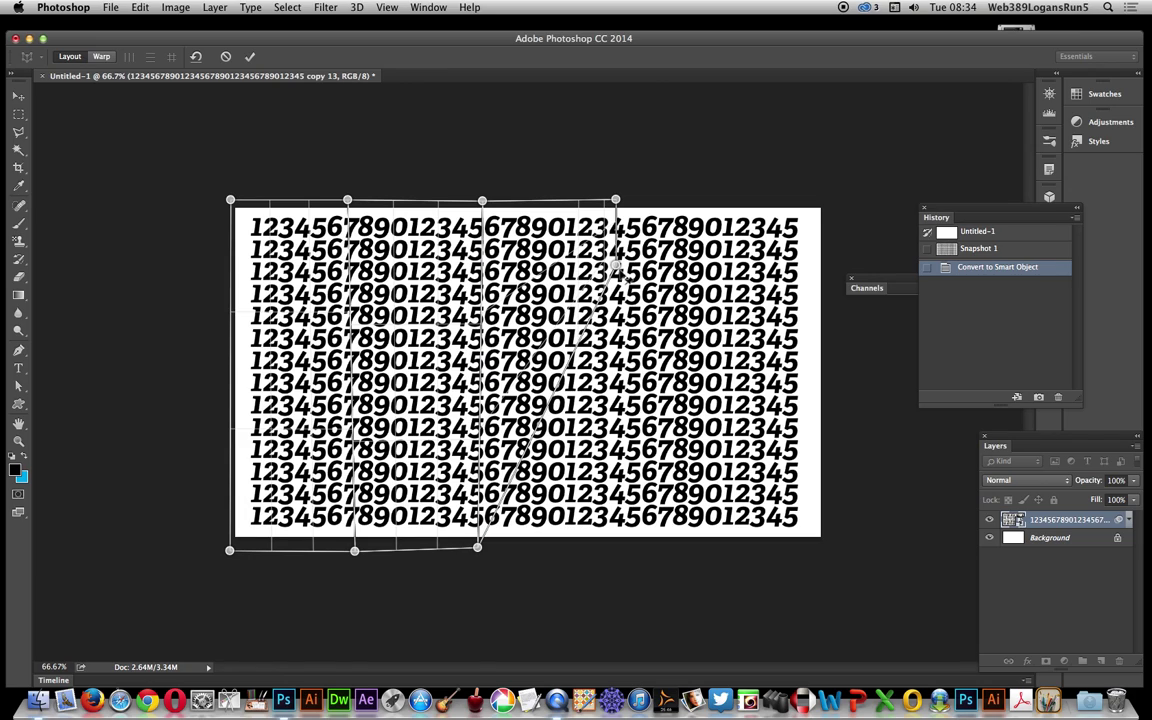
pyautogui.moveTo(615, 262); pyautogui.dragTo(602, 561)
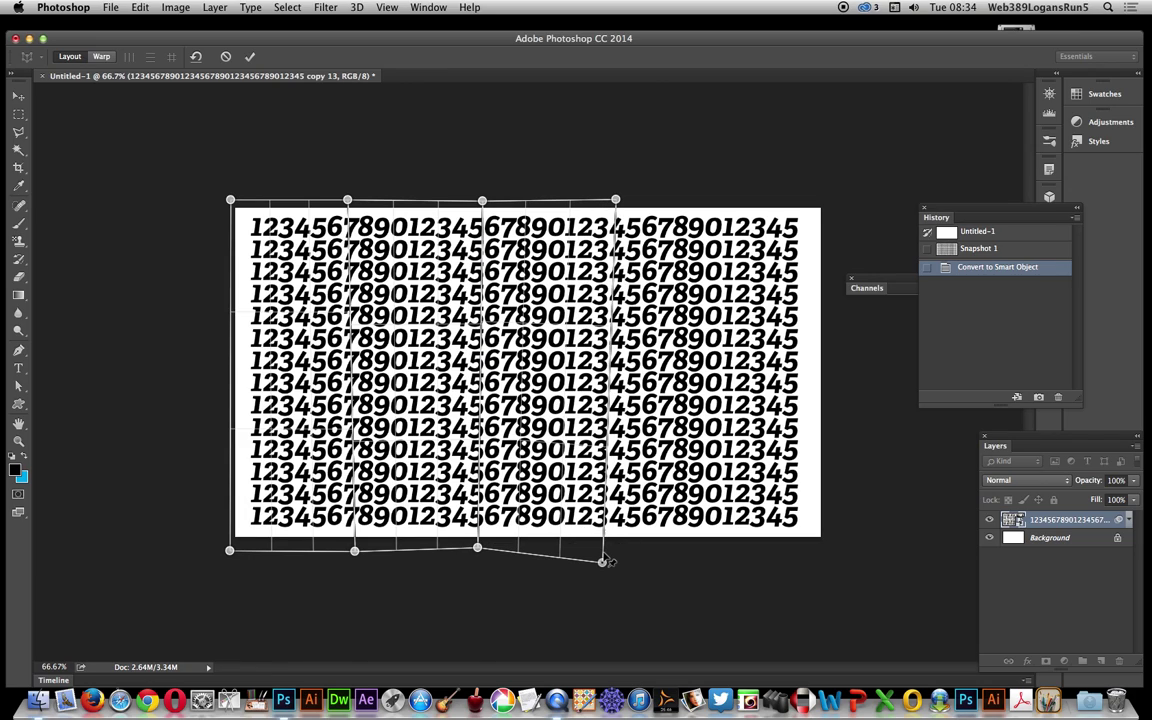
# Add the fourth and fifth planes across the right side, joined to the previous planes and stretched down
pyautogui.click(652, 213)
pyautogui.moveTo(633, 262); pyautogui.dragTo(602, 561)
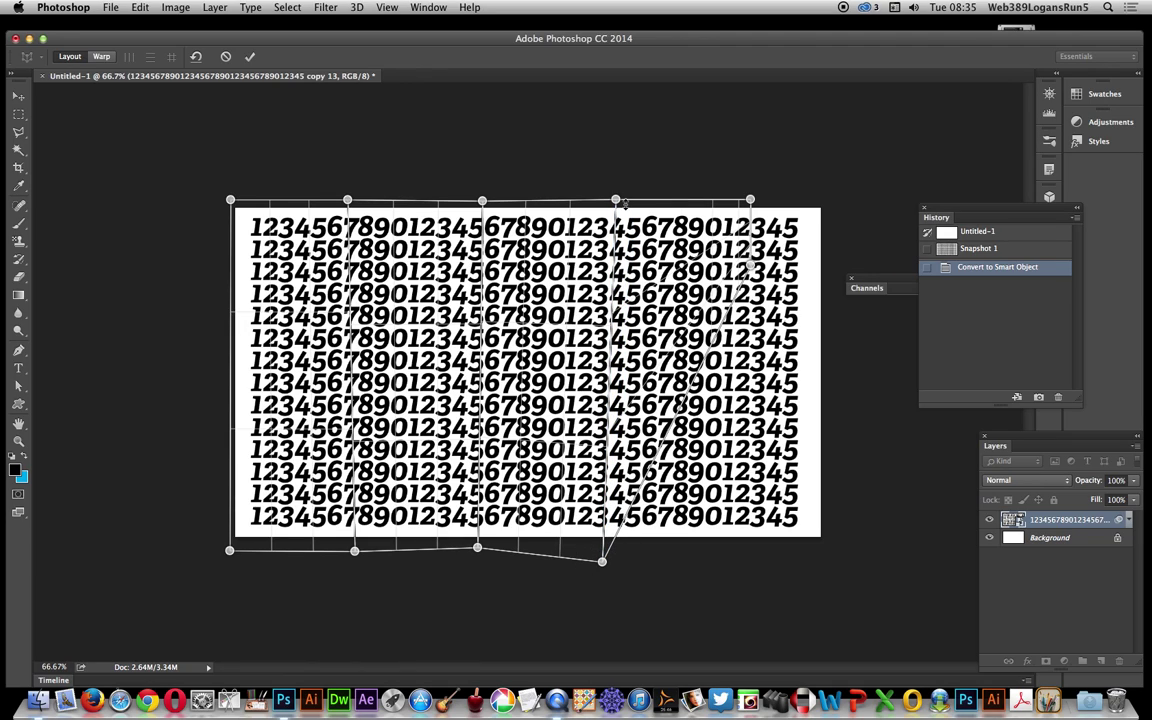
pyautogui.moveTo(751, 270); pyautogui.dragTo(722, 559)
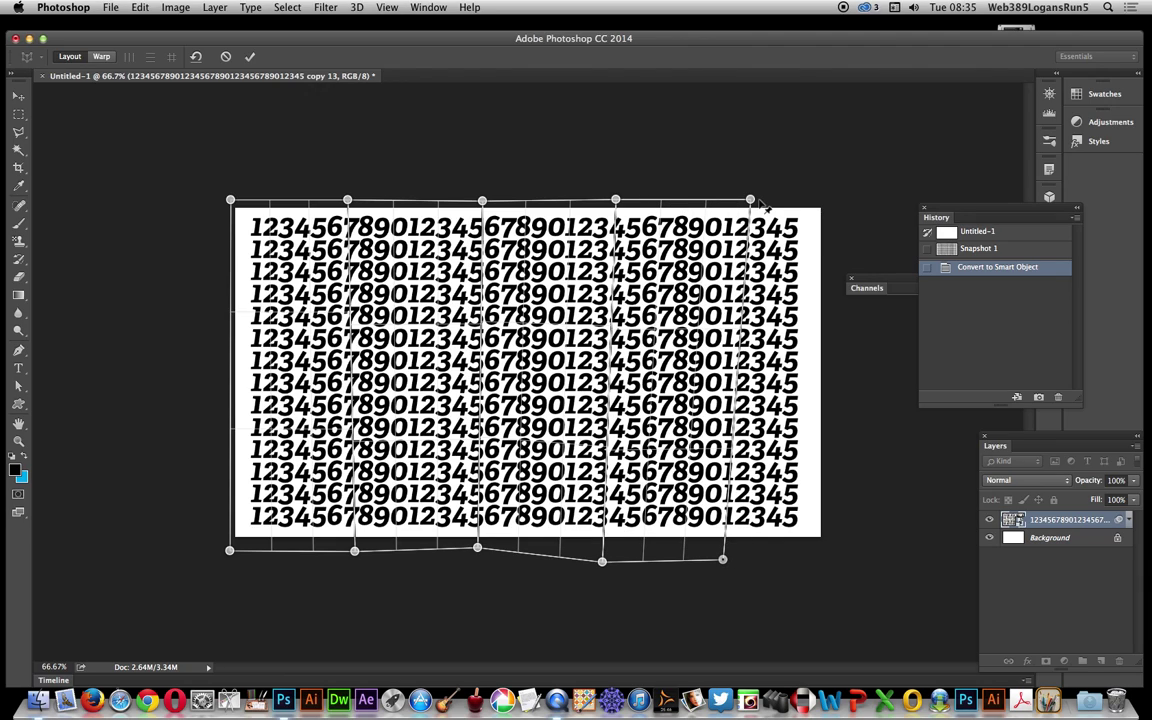
pyautogui.moveTo(760, 195); pyautogui.dragTo(879, 261)
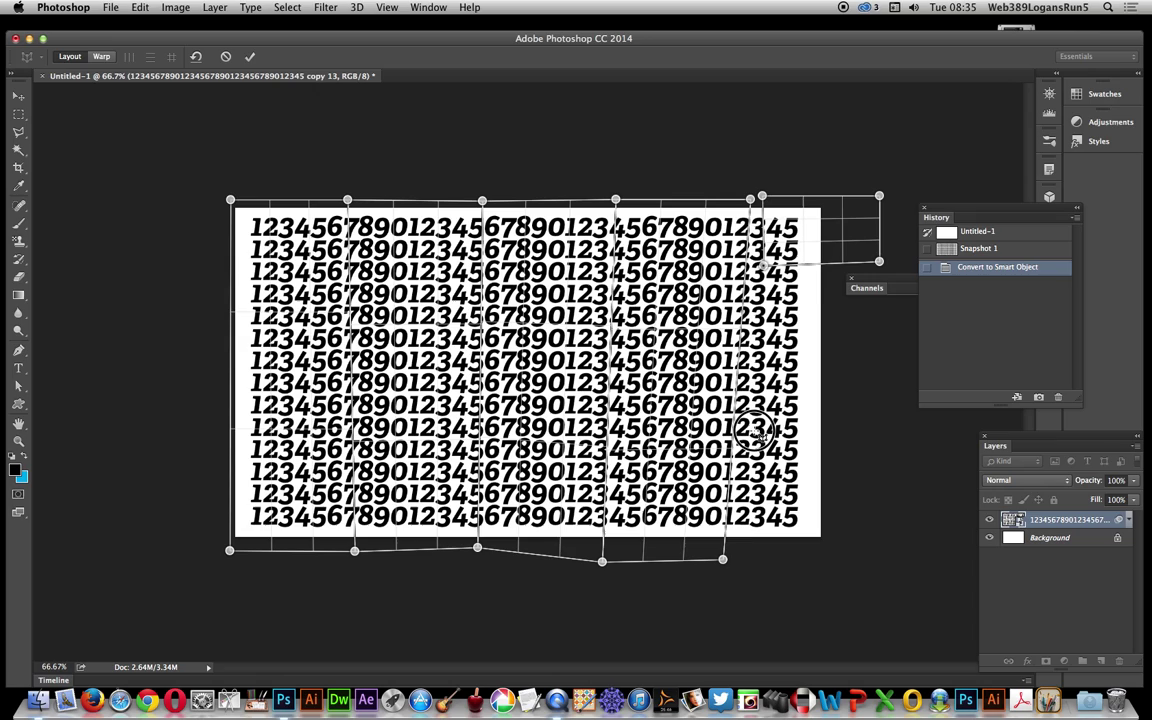
pyautogui.moveTo(762, 261); pyautogui.dragTo(722, 560)
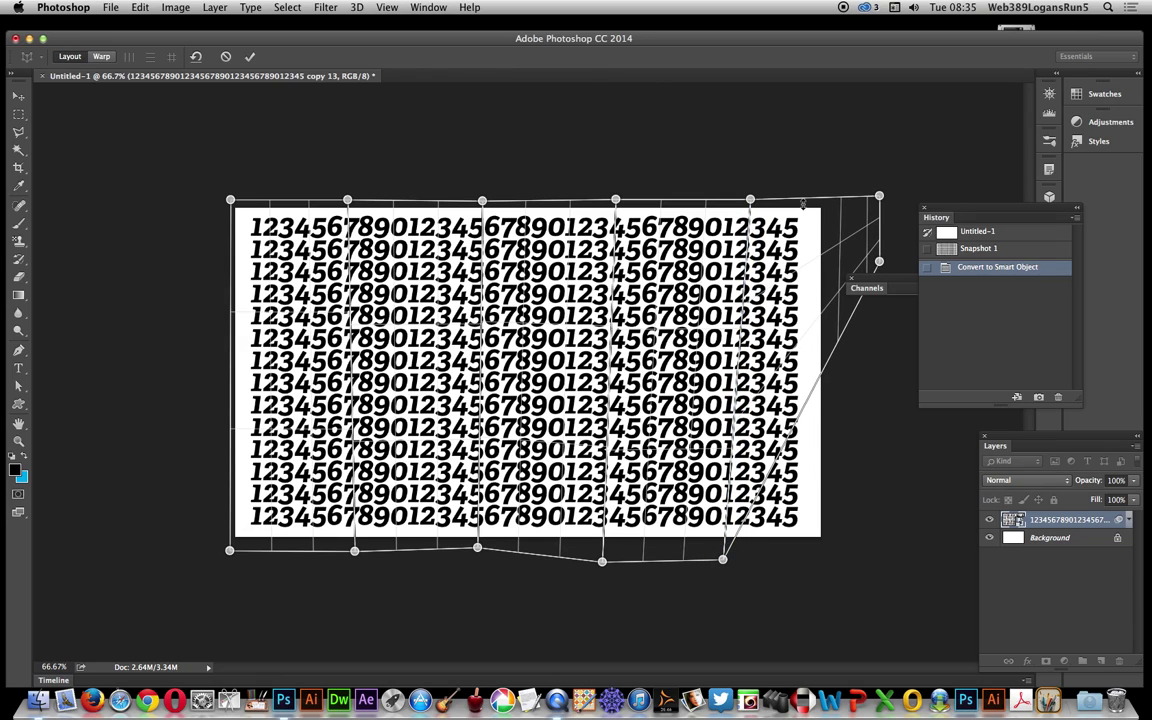
pyautogui.moveTo(879, 261); pyautogui.dragTo(860, 543)
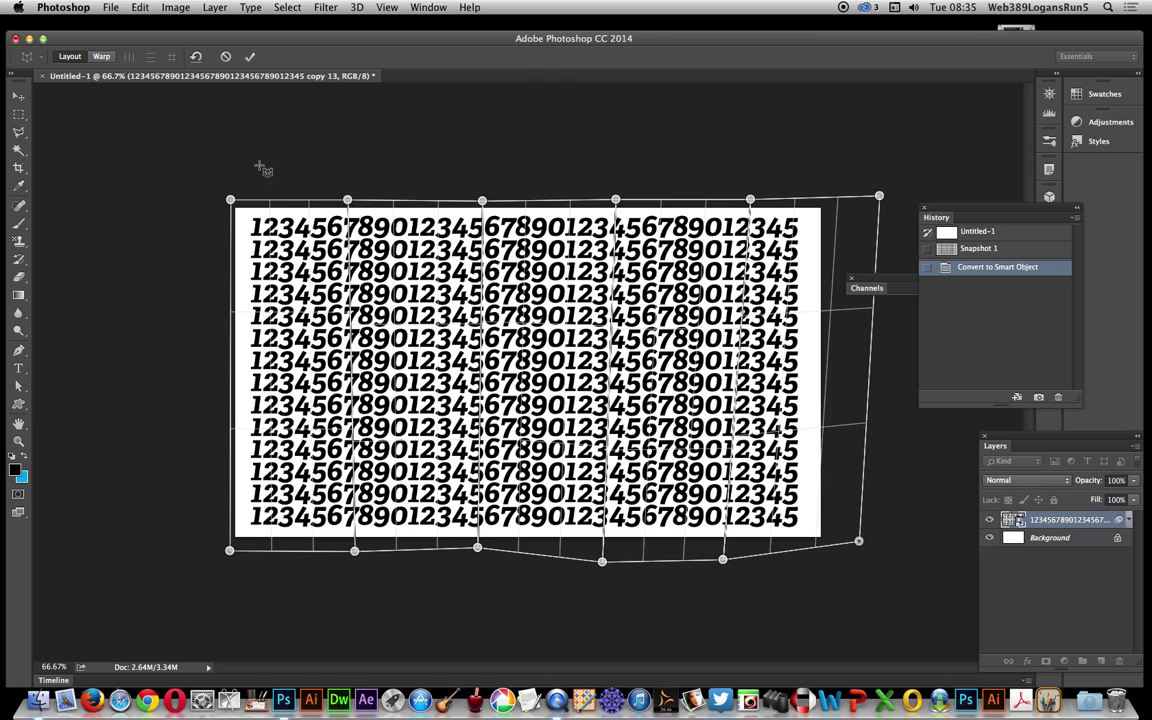
# In Warp mode, drag the top and bottom pins into a zigzag fold, then commit the perspective warp
pyautogui.click(104, 57)
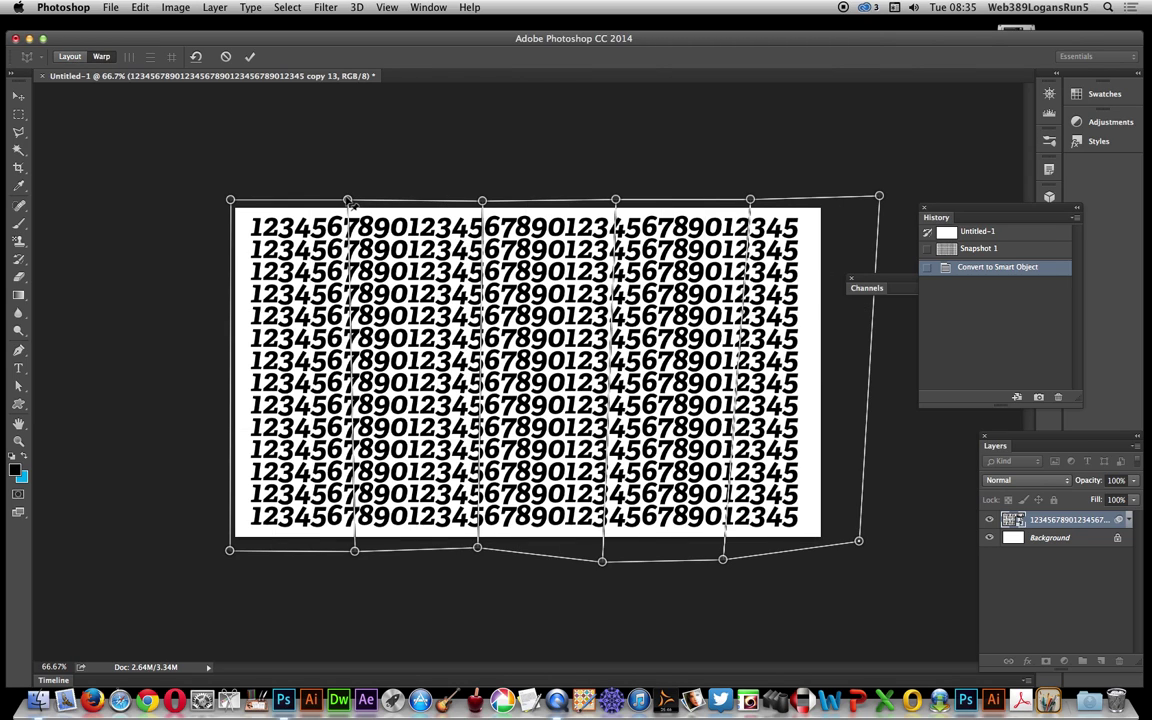
pyautogui.moveTo(346, 213); pyautogui.dragTo(330, 258)
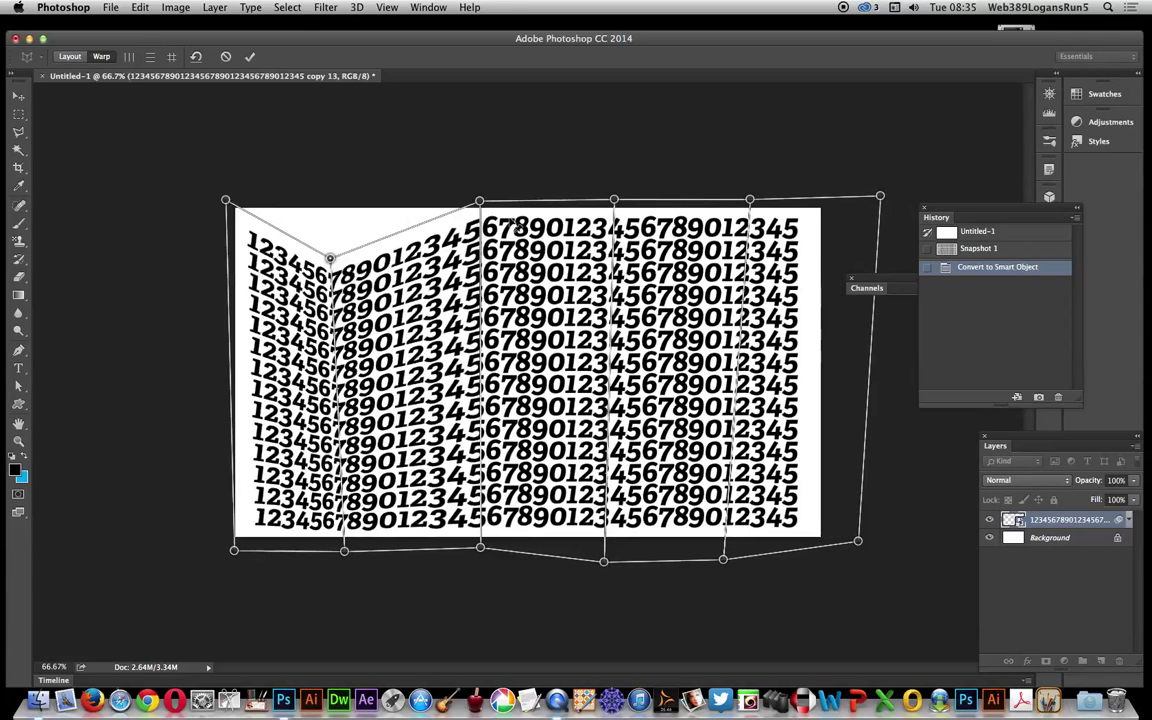
pyautogui.moveTo(488, 206); pyautogui.dragTo(386, 189)
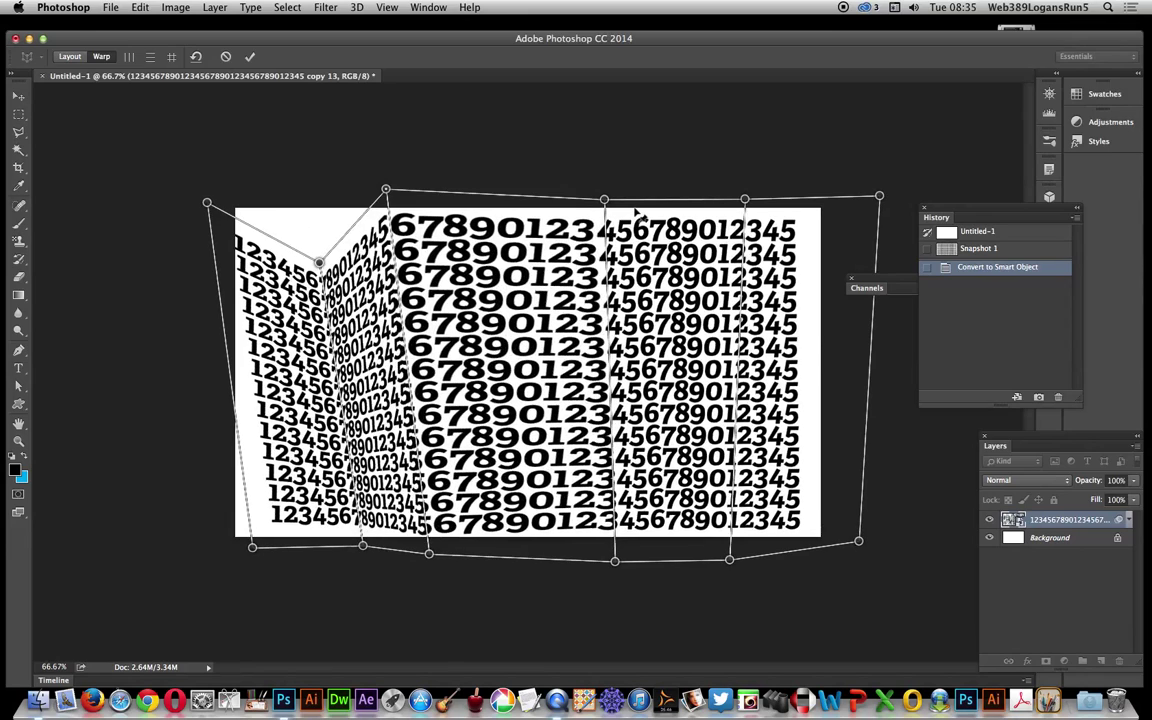
pyautogui.moveTo(603, 200); pyautogui.dragTo(541, 281)
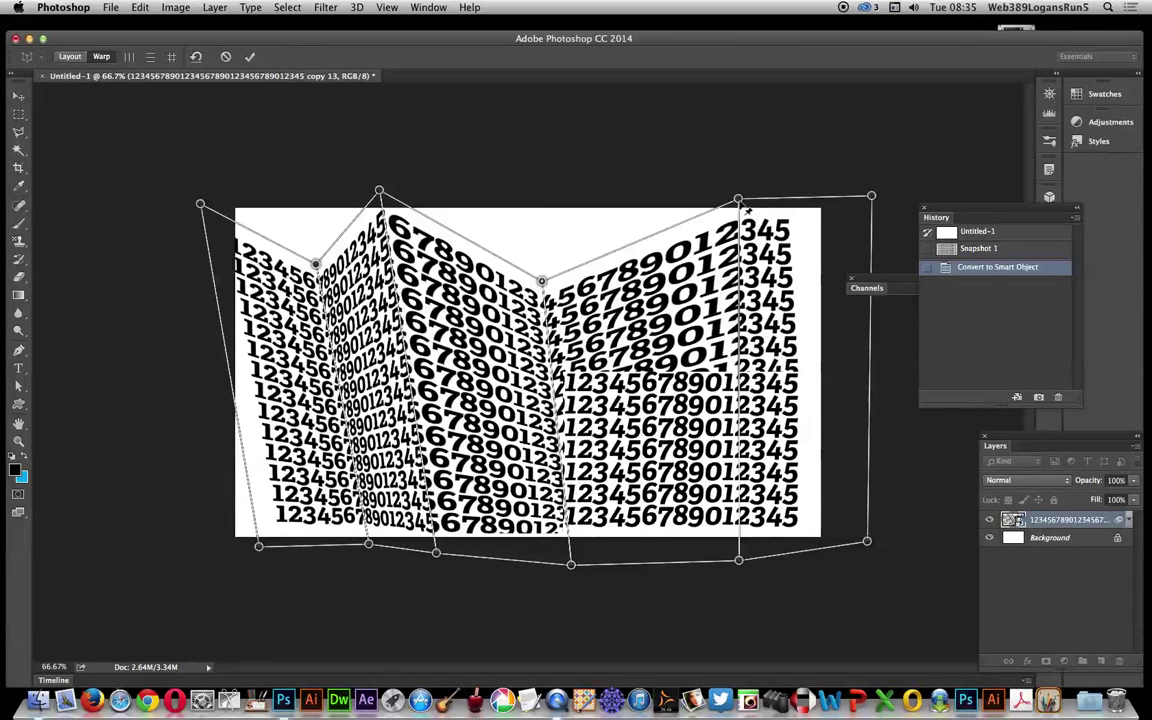
pyautogui.moveTo(740, 200); pyautogui.dragTo(680, 147)
pyautogui.moveTo(889, 538); pyautogui.dragTo(732, 484)
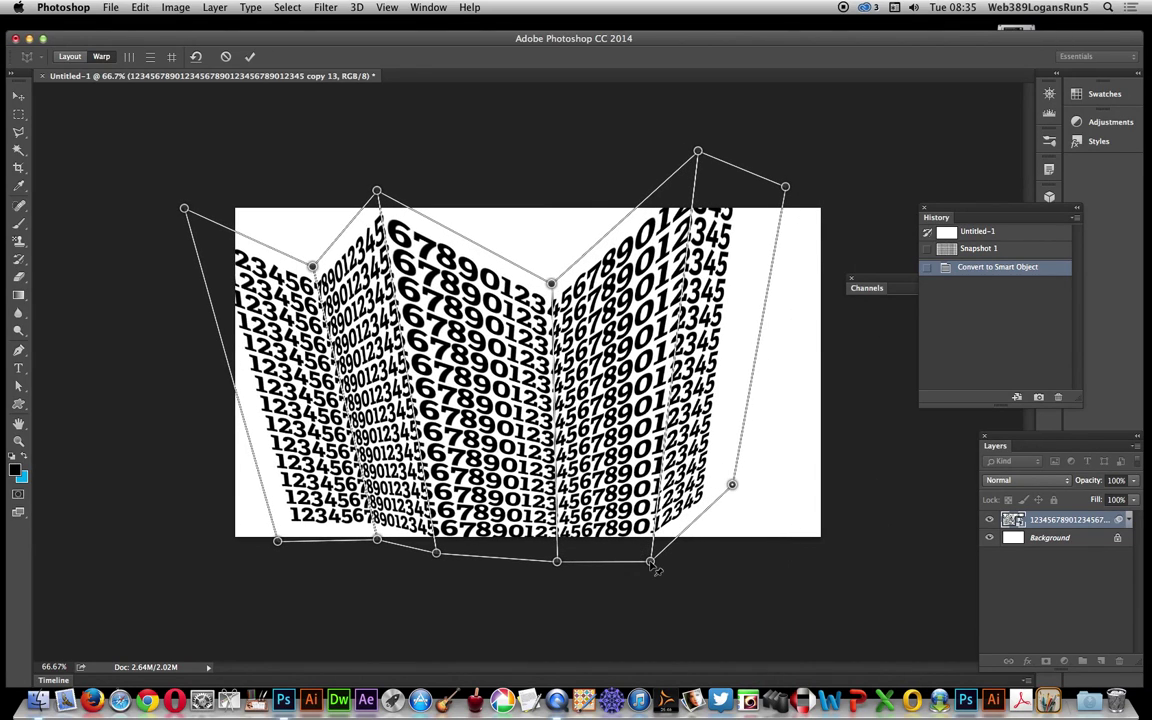
pyautogui.moveTo(652, 565); pyautogui.dragTo(731, 624)
pyautogui.click(251, 57)
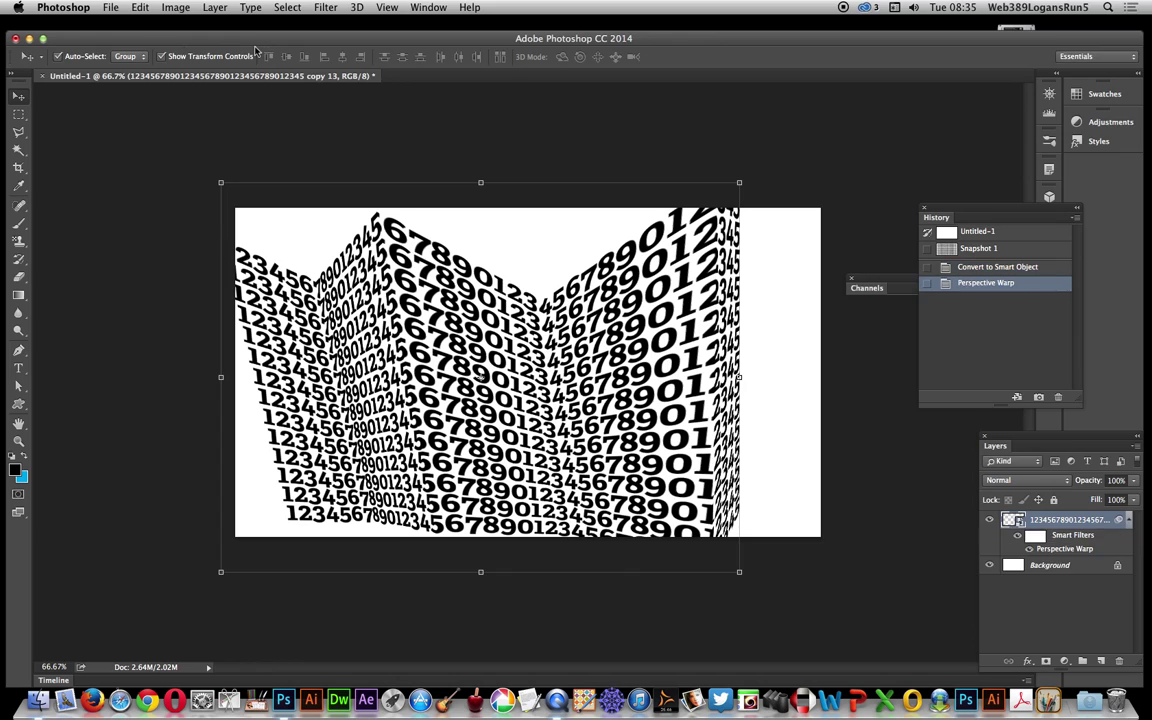
# Convert the warped number layer into a new smart object
pyautogui.click(225, 11)
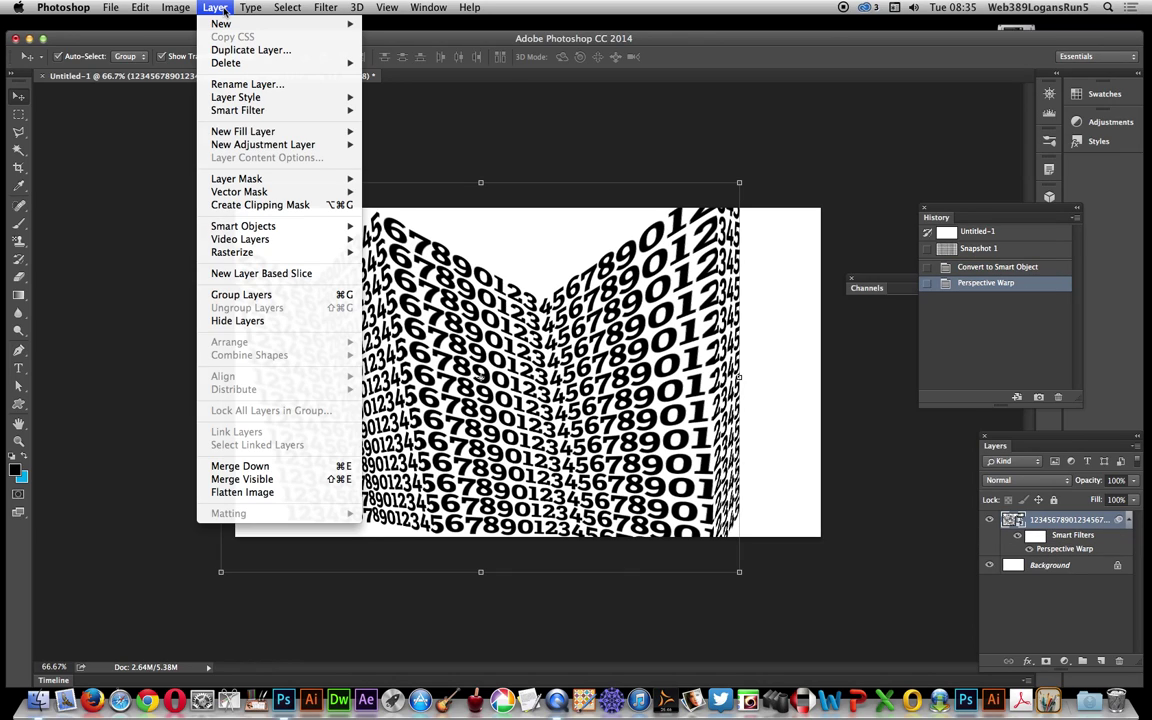
pyautogui.moveTo(290, 226)
pyautogui.click(437, 228)
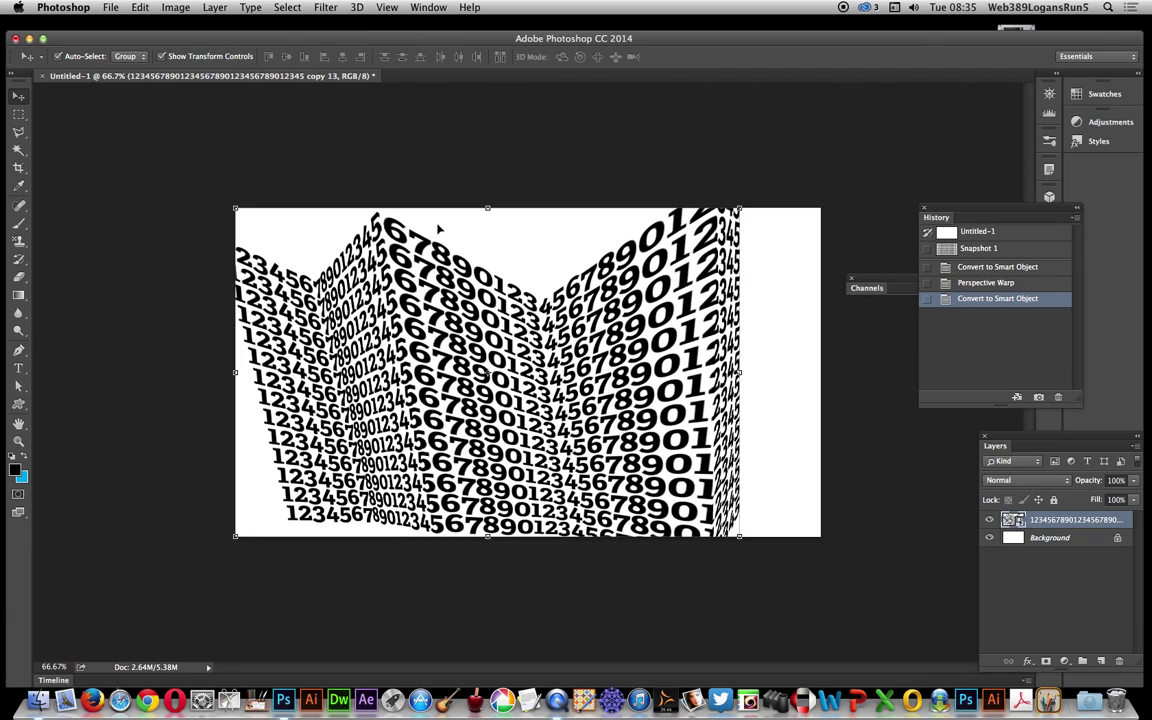
# Start a new Perspective Warp and draw two stacked planes across the top of the text
pyautogui.click(141, 10)
pyautogui.click(177, 277)
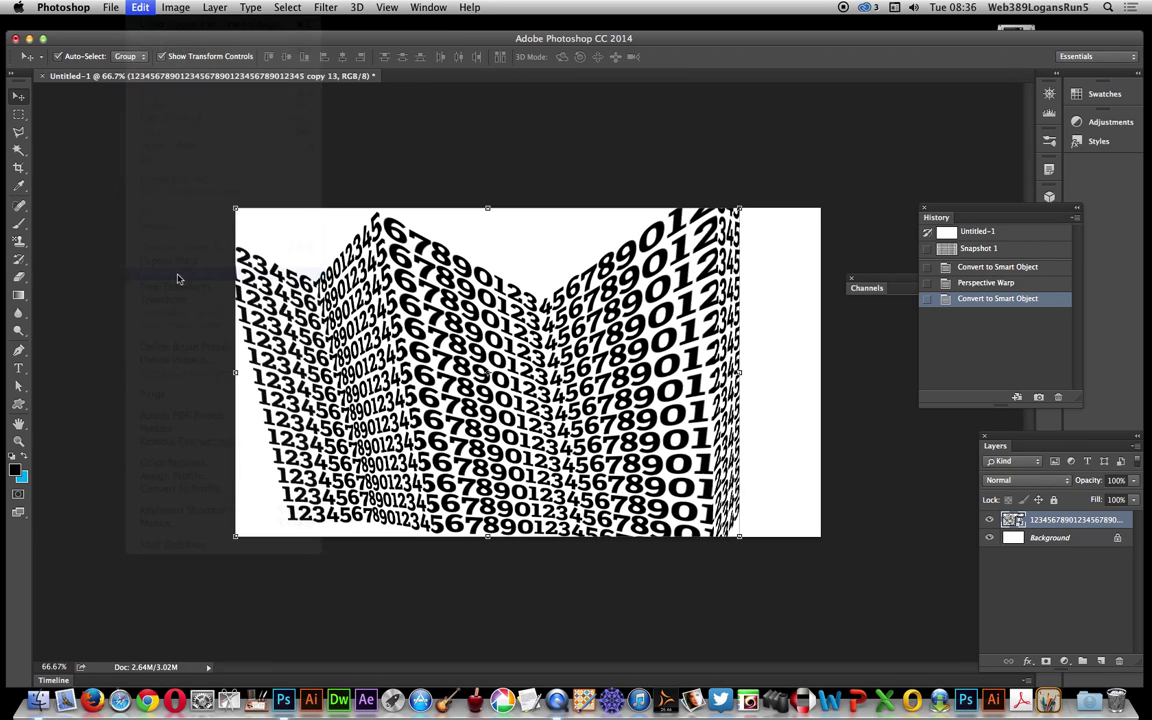
pyautogui.moveTo(211, 197)
pyautogui.mouseDown()
pyautogui.moveTo(329, 262)
pyautogui.moveTo(615, 262)
pyautogui.moveTo(635, 278)
pyautogui.moveTo(862, 332)
pyautogui.mouseUp()
pyautogui.moveTo(328, 197); pyautogui.dragTo(840, 190)
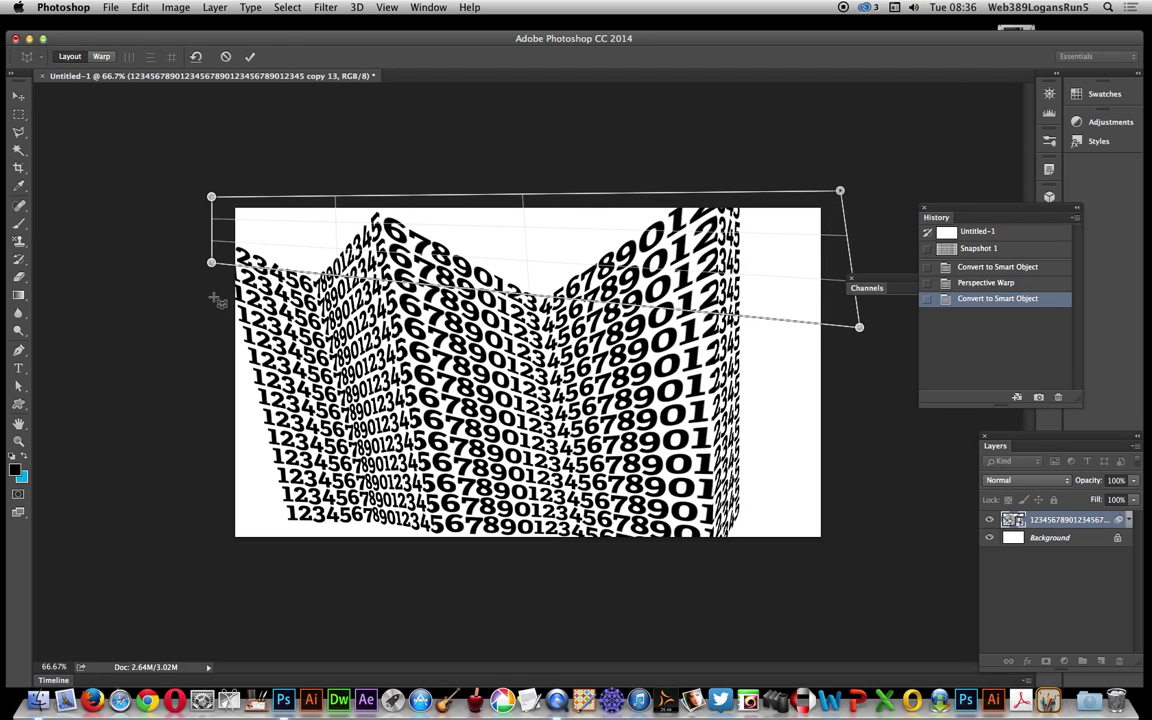
pyautogui.click(214, 298)
pyautogui.moveTo(330, 360); pyautogui.dragTo(841, 421)
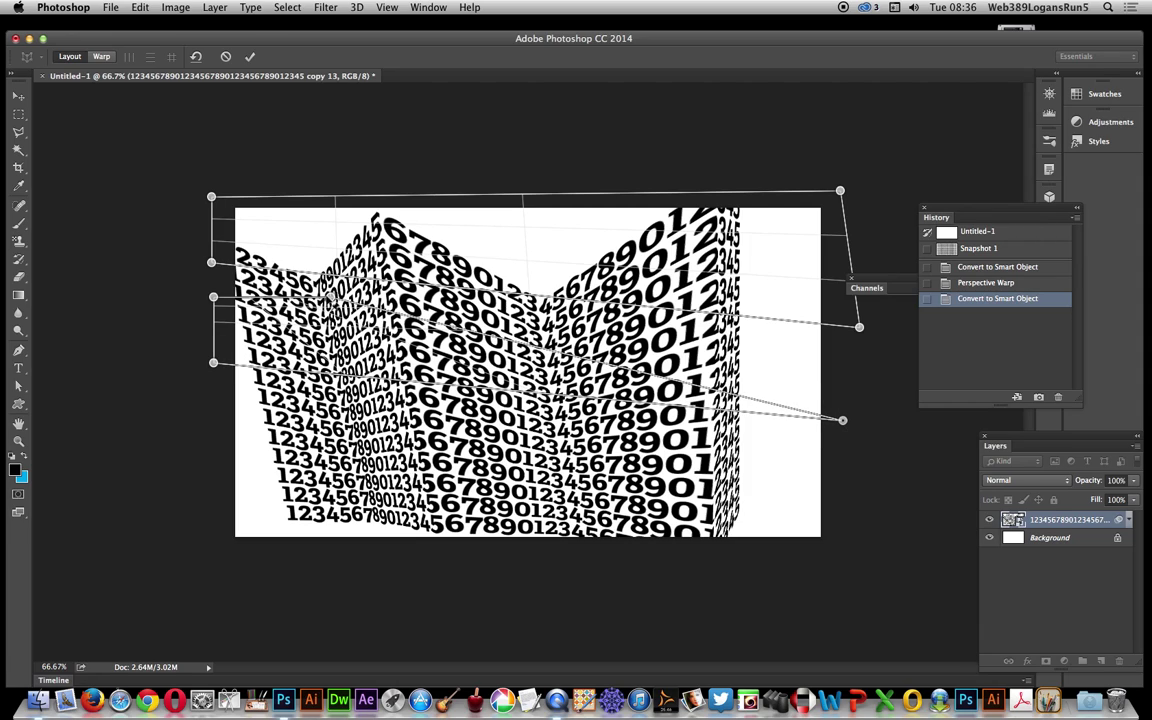
pyautogui.moveTo(300, 273); pyautogui.dragTo(858, 328)
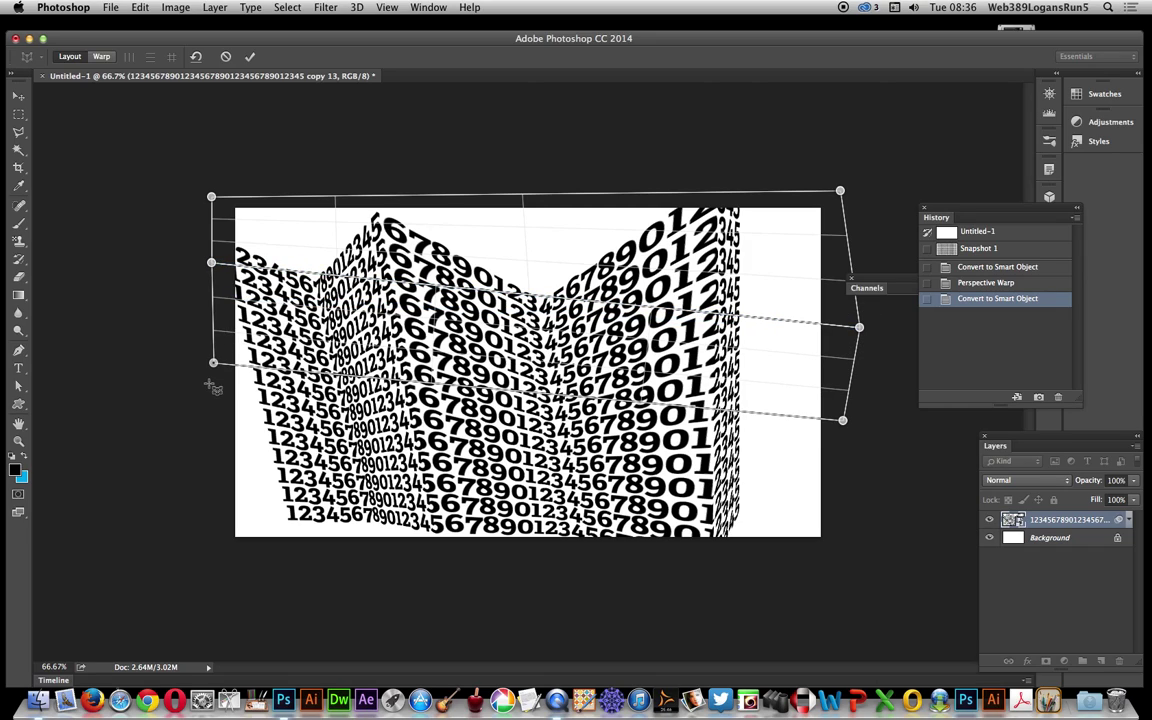
# Draw the third and fourth planes below, snapping the bottom plane to the one above
pyautogui.moveTo(205, 391)
pyautogui.mouseDown()
pyautogui.moveTo(318, 457)
pyautogui.moveTo(320, 425)
pyautogui.moveTo(300, 415)
pyautogui.moveTo(310, 412)
pyautogui.moveTo(765, 520)
pyautogui.moveTo(843, 524)
pyautogui.mouseUp()
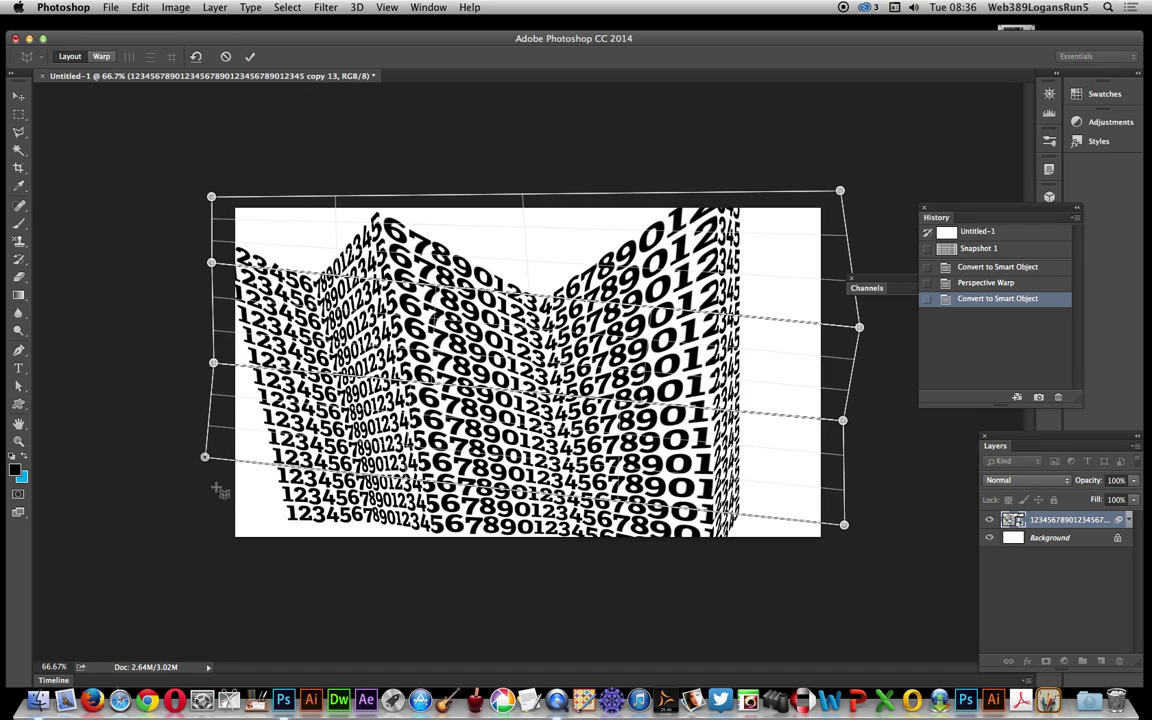
pyautogui.moveTo(200, 502); pyautogui.dragTo(846, 617)
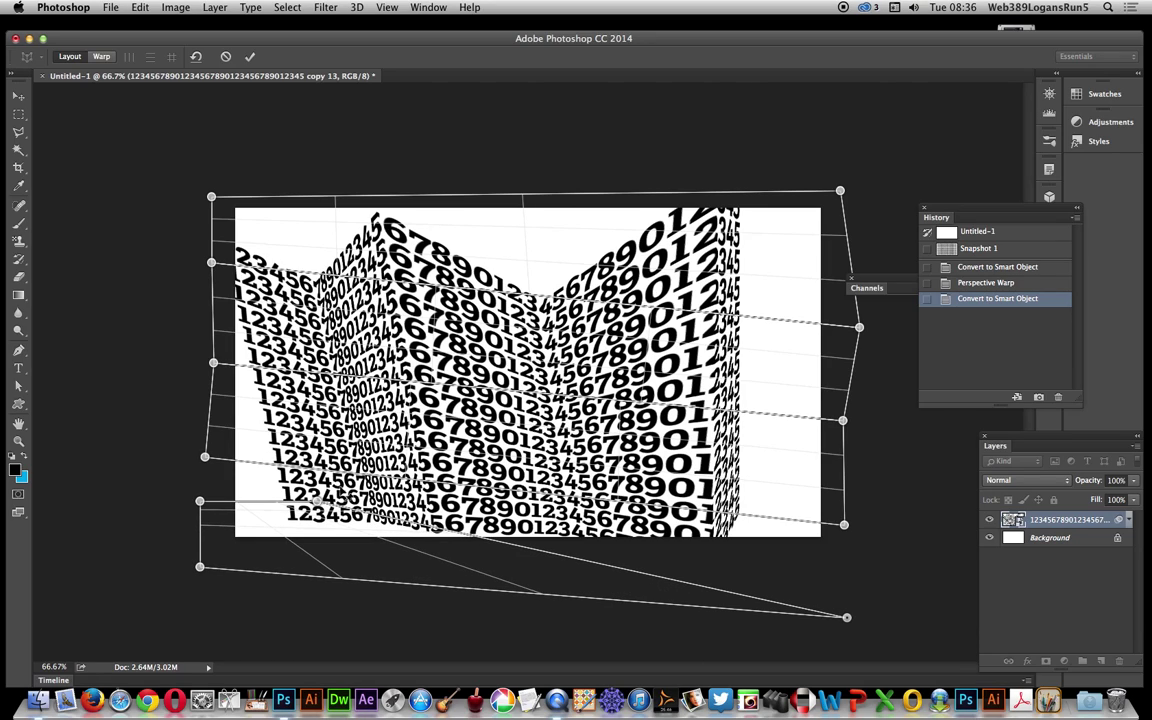
pyautogui.moveTo(296, 452); pyautogui.dragTo(843, 524)
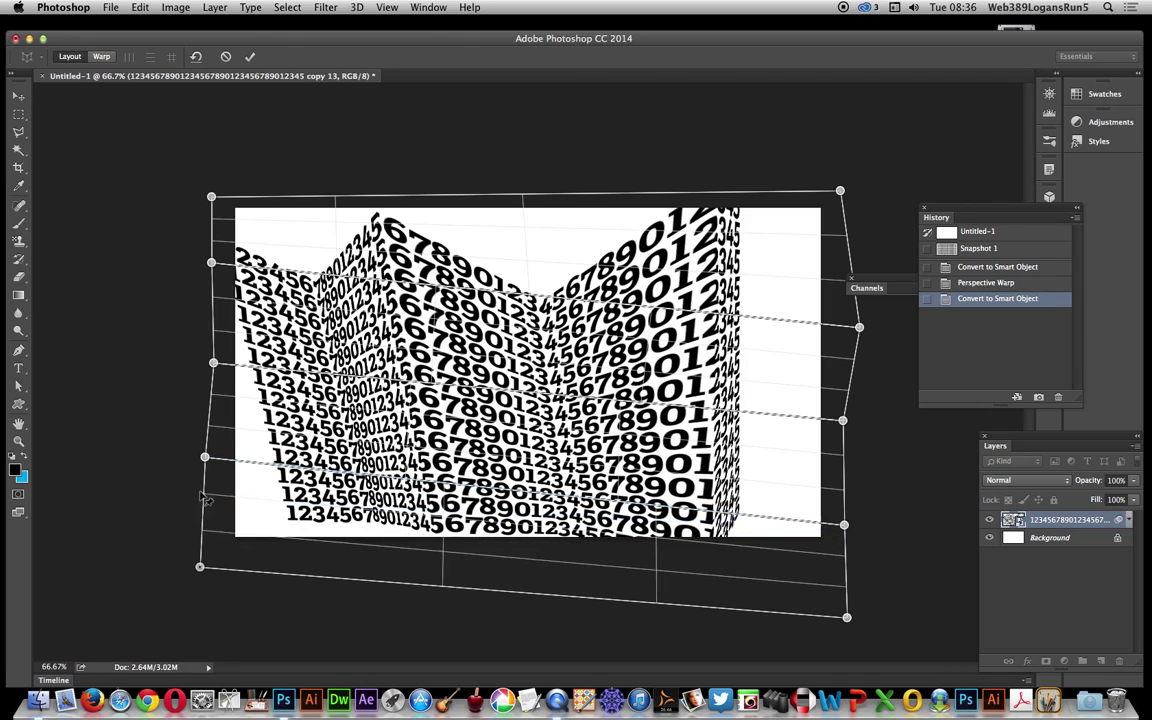
pyautogui.moveTo(200, 568); pyautogui.dragTo(197, 590)
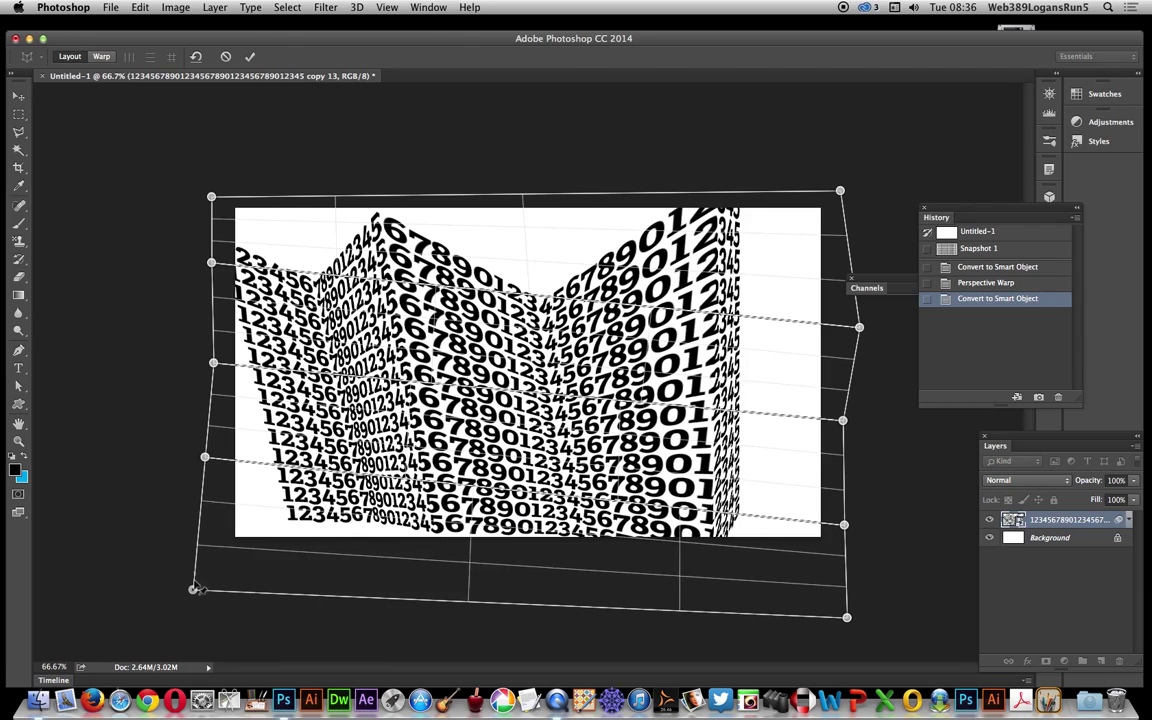
# In Warp mode, pull the plane edges inward into a rightward-pointing angular fold and commit the warp
pyautogui.click(100, 56)
pyautogui.moveTo(211, 262); pyautogui.dragTo(301, 274)
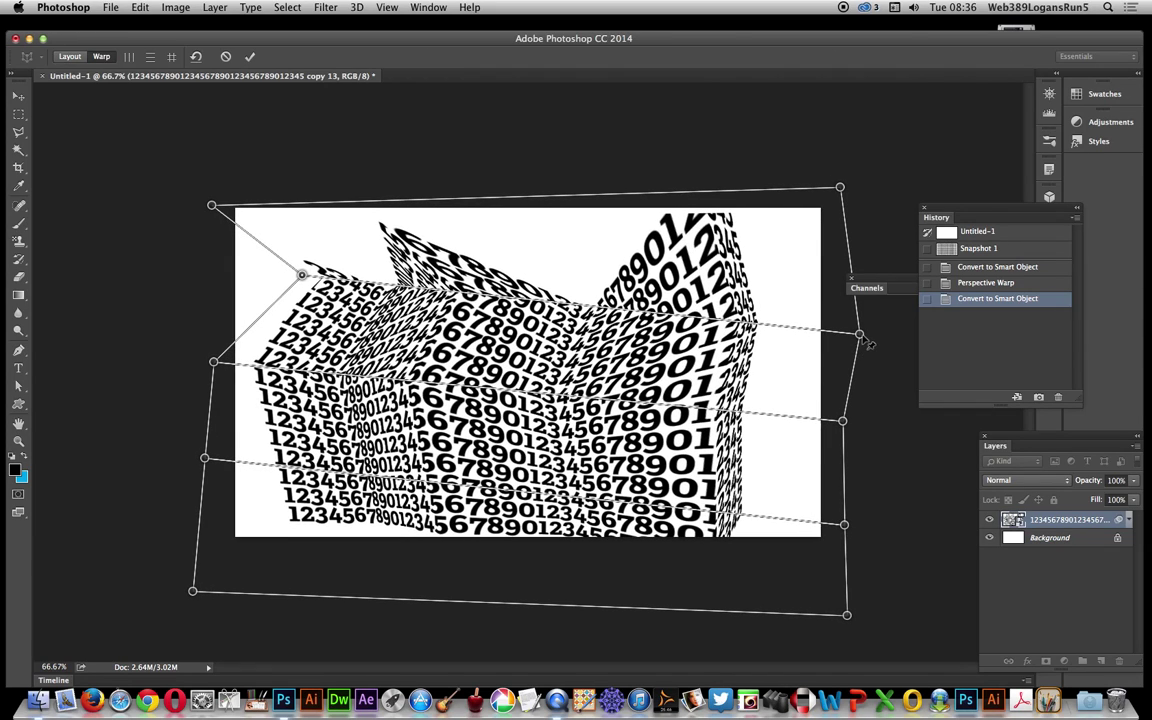
pyautogui.moveTo(859, 333); pyautogui.dragTo(675, 337)
pyautogui.moveTo(841, 430); pyautogui.dragTo(910, 387)
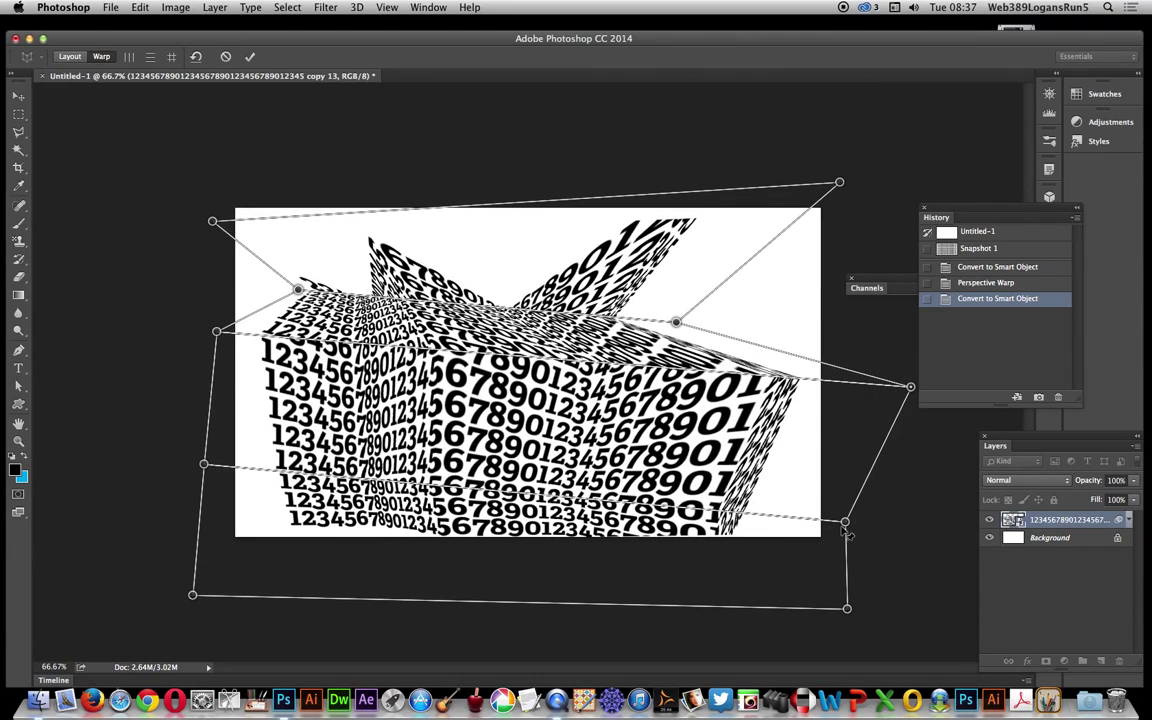
pyautogui.moveTo(845, 521); pyautogui.dragTo(838, 521)
pyautogui.moveTo(688, 505); pyautogui.dragTo(673, 534)
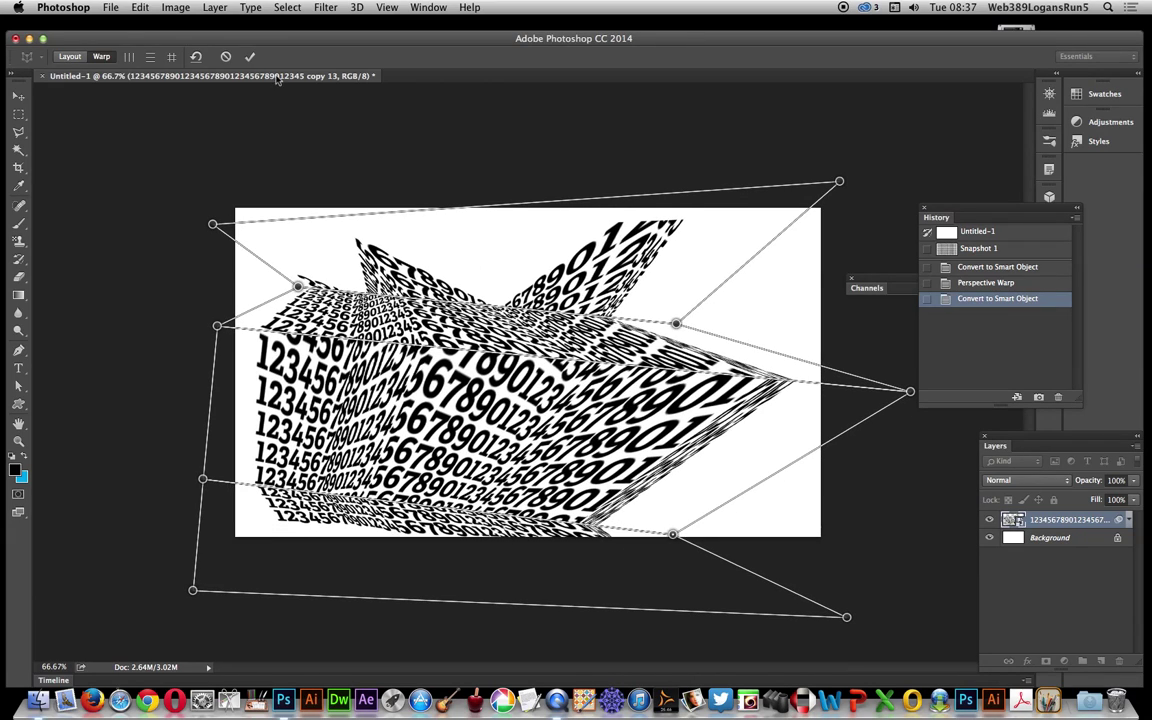
pyautogui.click(250, 57)
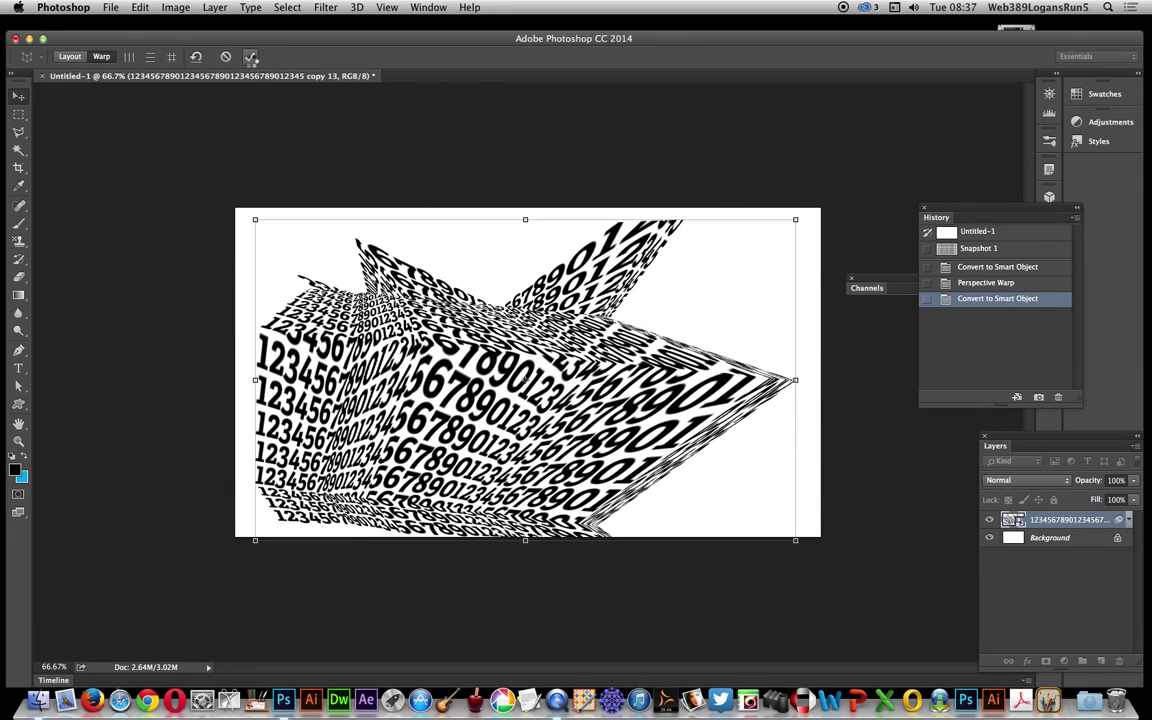